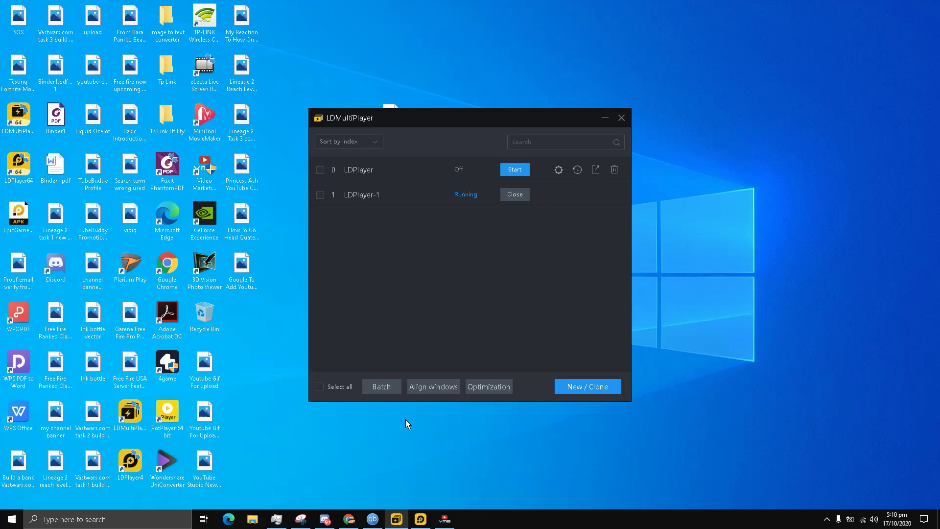
Relaunch the emulator's Browser from System Apps so the Fortnite get-started page reloads, address unchanged
click(420, 519)
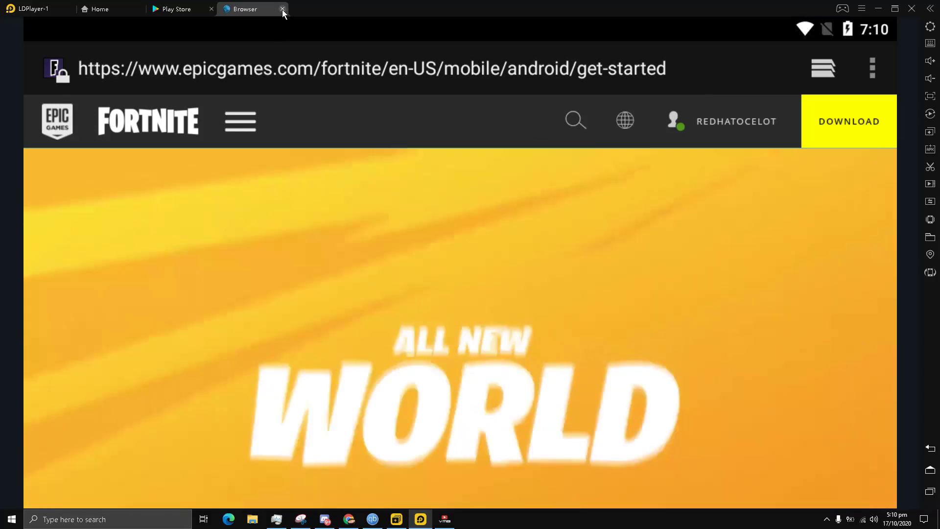
click(282, 9)
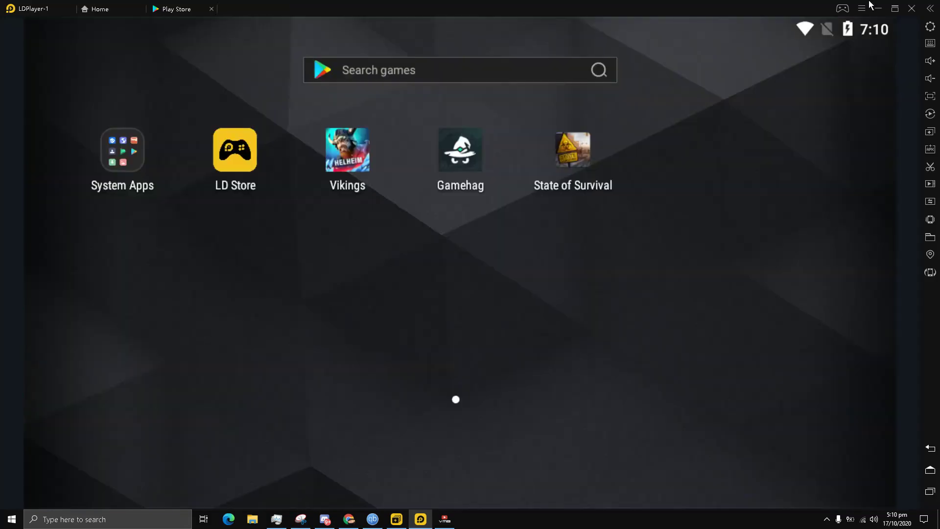
click(110, 168)
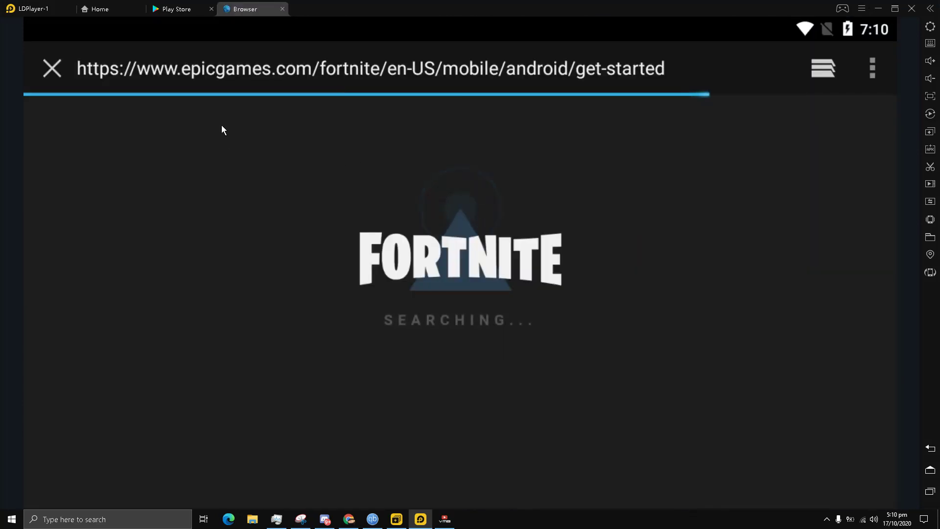
click(225, 78)
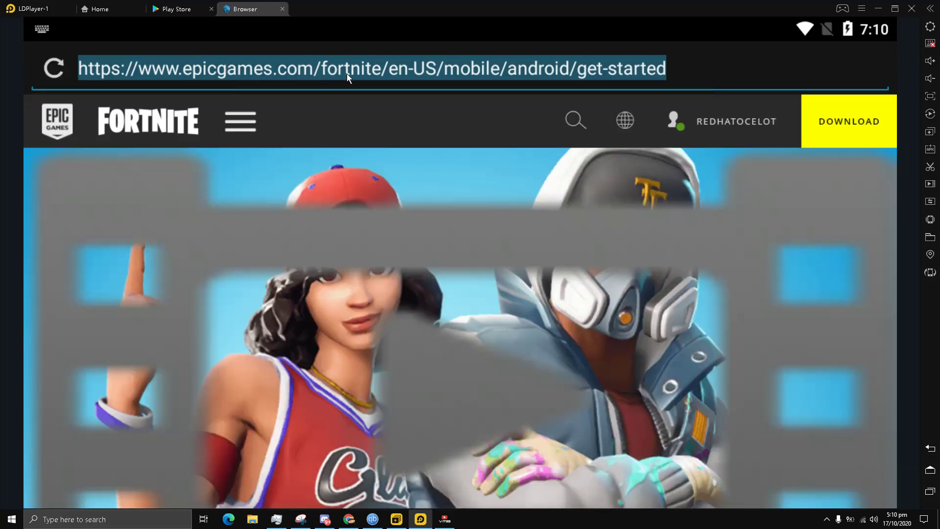
scroll(304, 134, down, 2)
scroll(304, 134, up, 2)
click(704, 134)
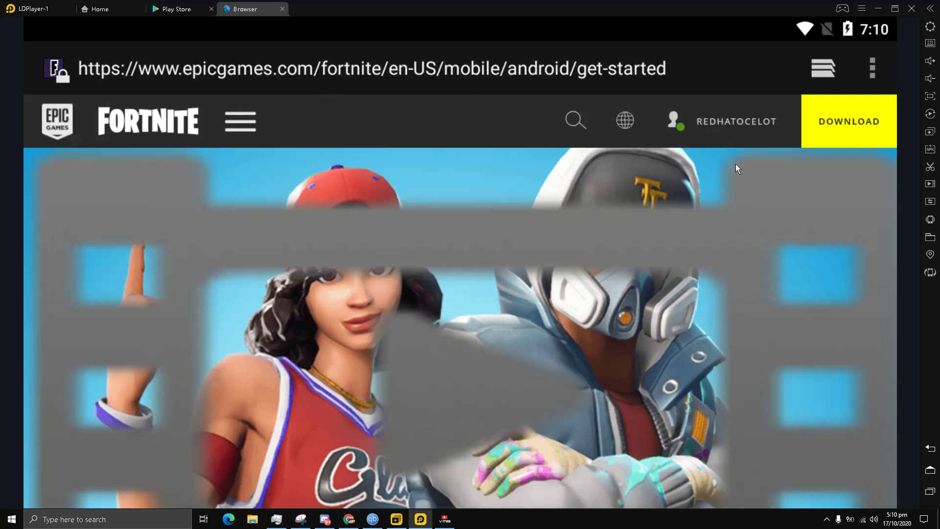
Try DOWNLOAD on the Fortnite page, hitting the ERR_UNKNOWN_URL_SCHEME error
click(820, 139)
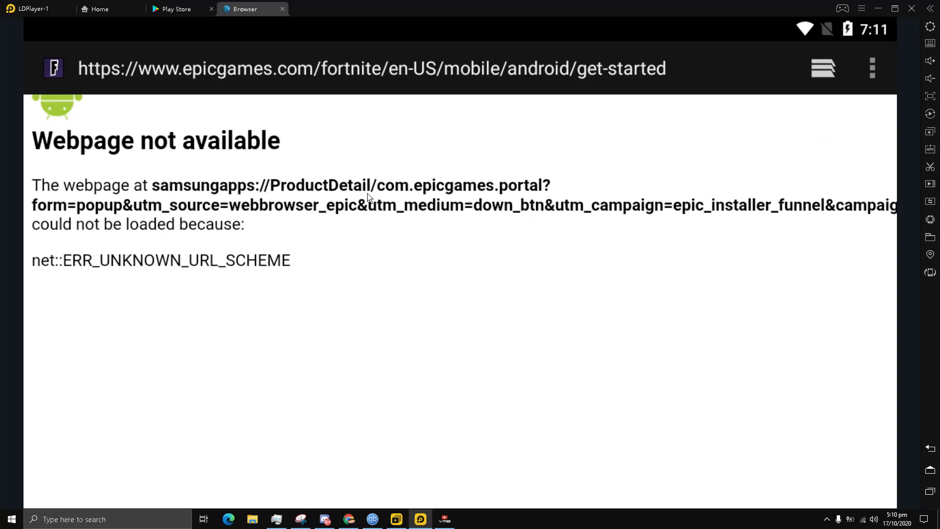
click(375, 73)
click(323, 189)
click(451, 68)
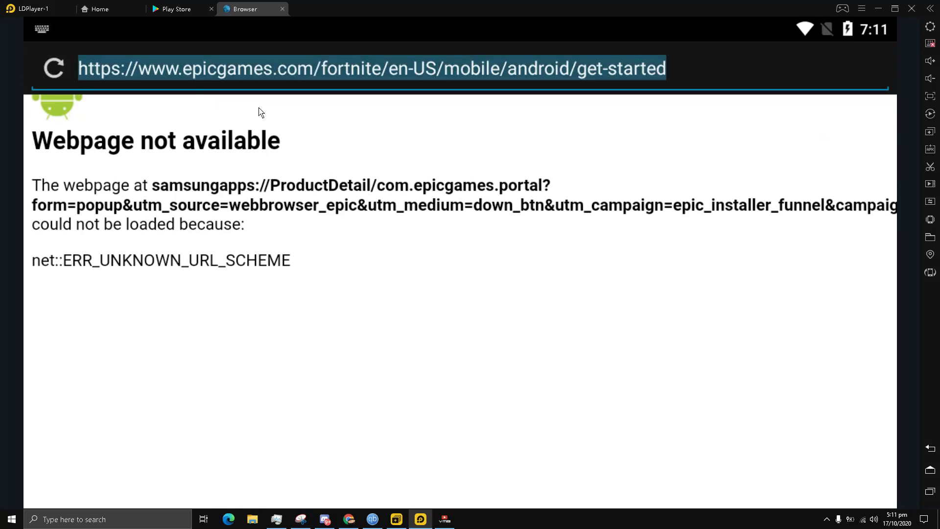
click(51, 73)
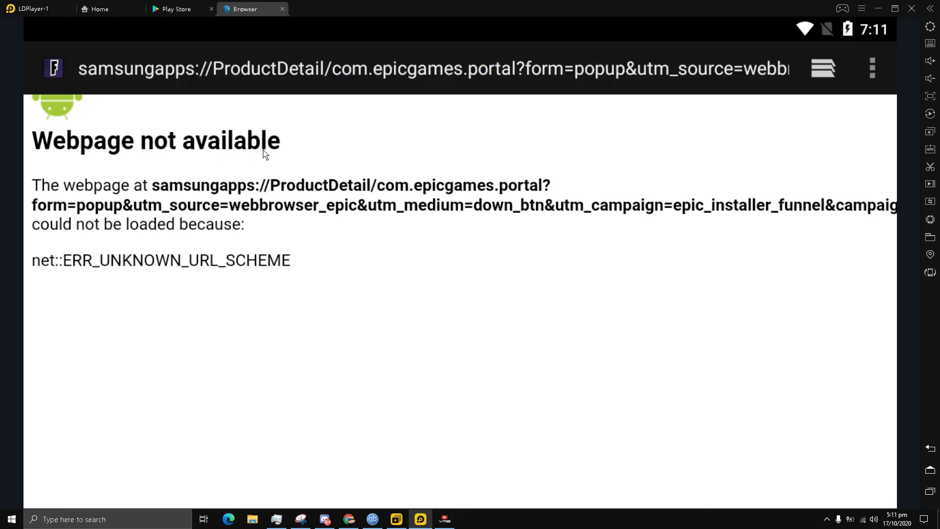
Go back and retry DOWNLOAD, ending on 'Webpage not available' for the samsungapps link
click(929, 448)
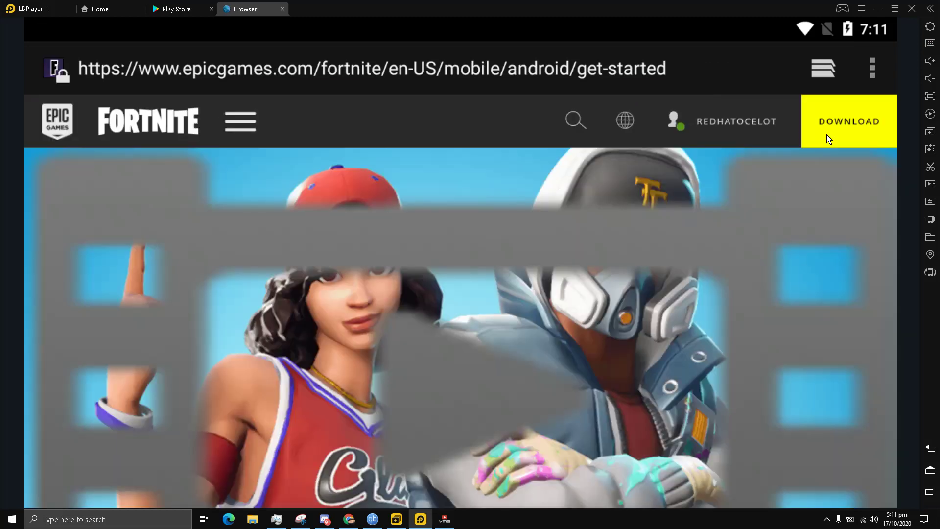
click(827, 139)
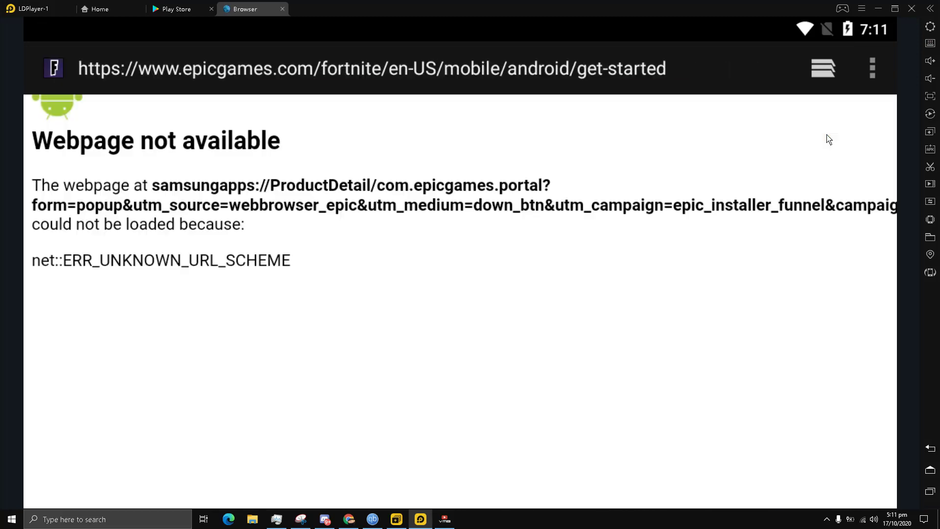
click(825, 519)
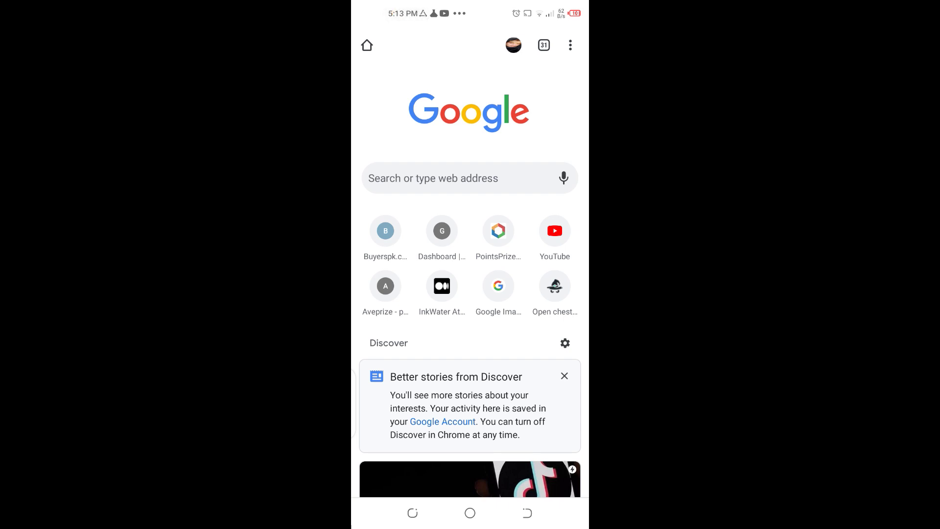
Load epicgames.com/fortnite in the phone's Chrome address bar
click(433, 178)
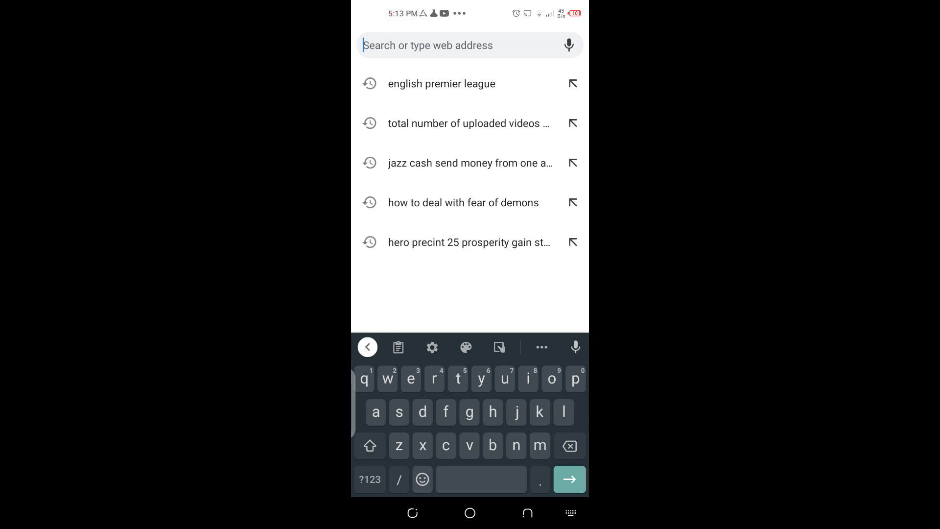
text(f)
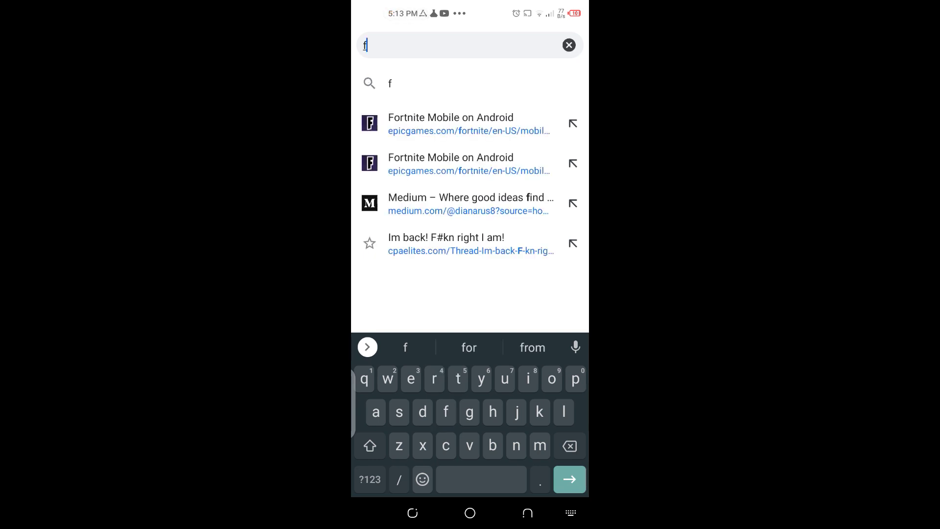
key(BackSpace)
text(ep)
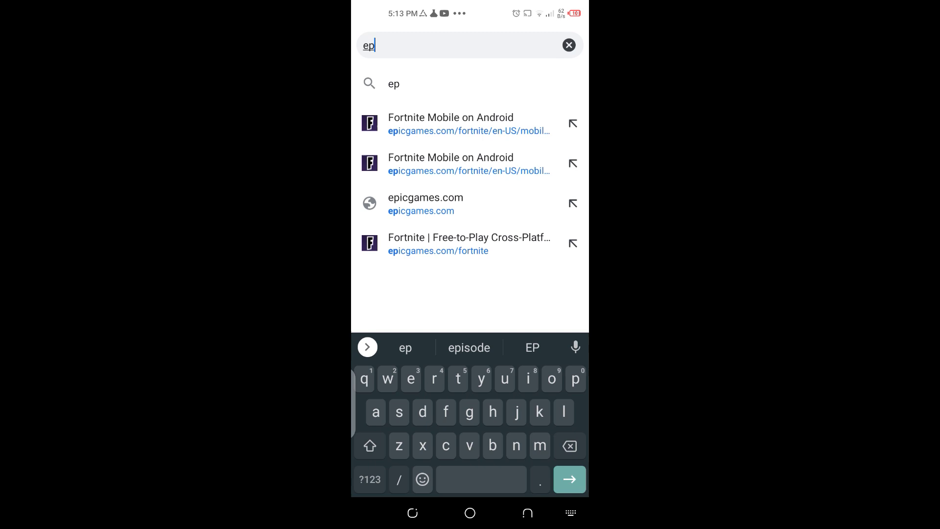
text(ic)
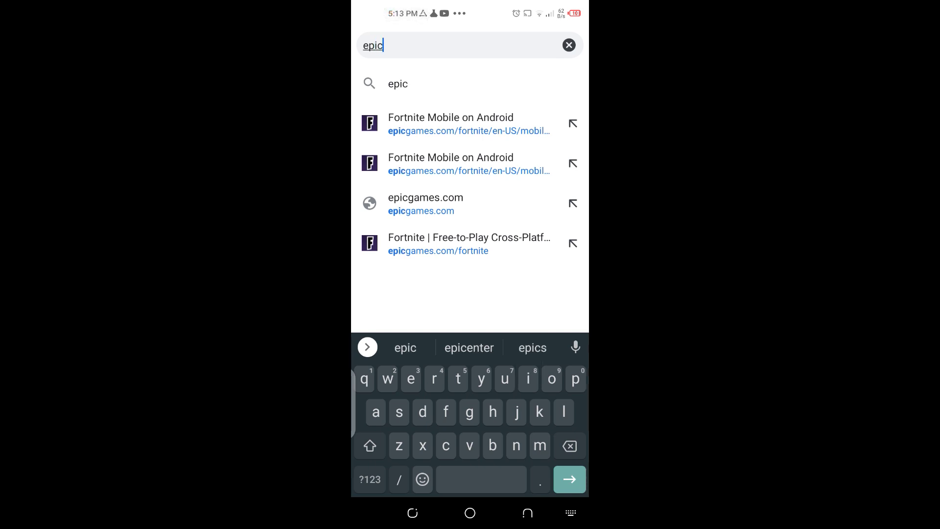
text(gam)
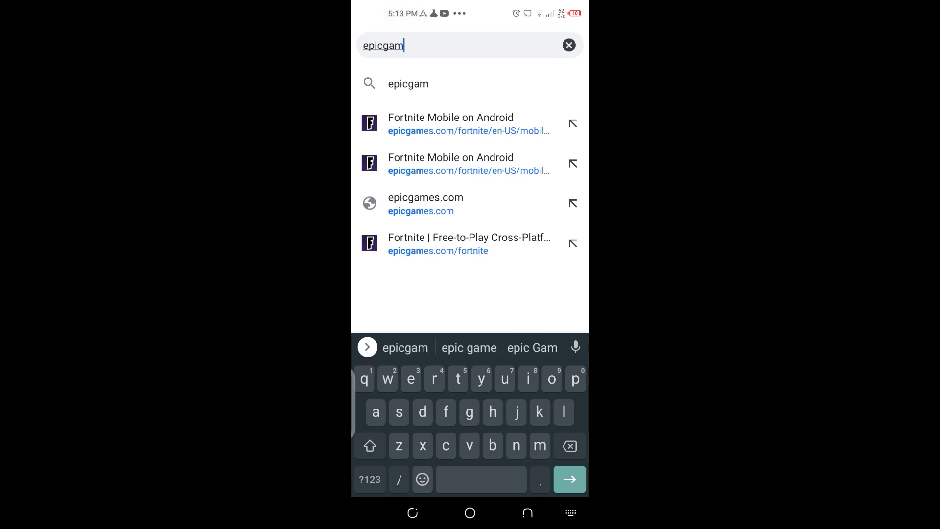
text(es.c)
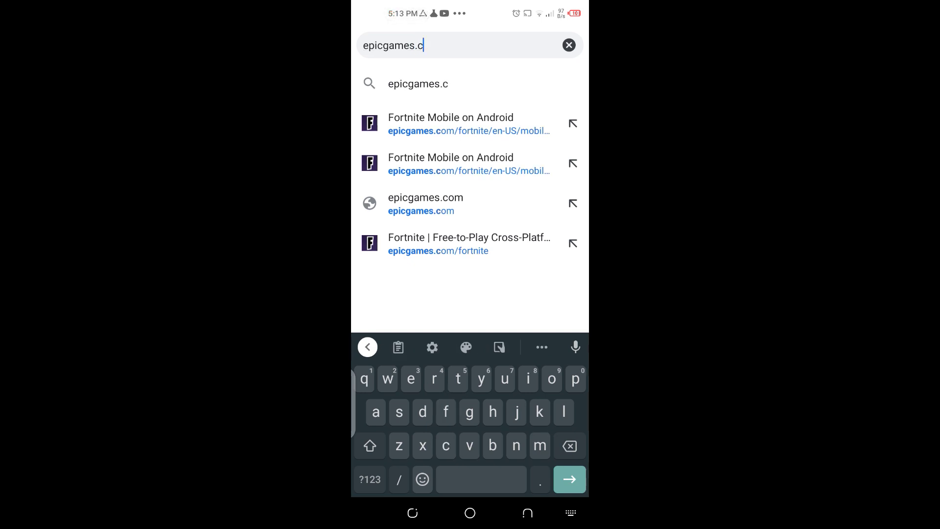
text(om/)
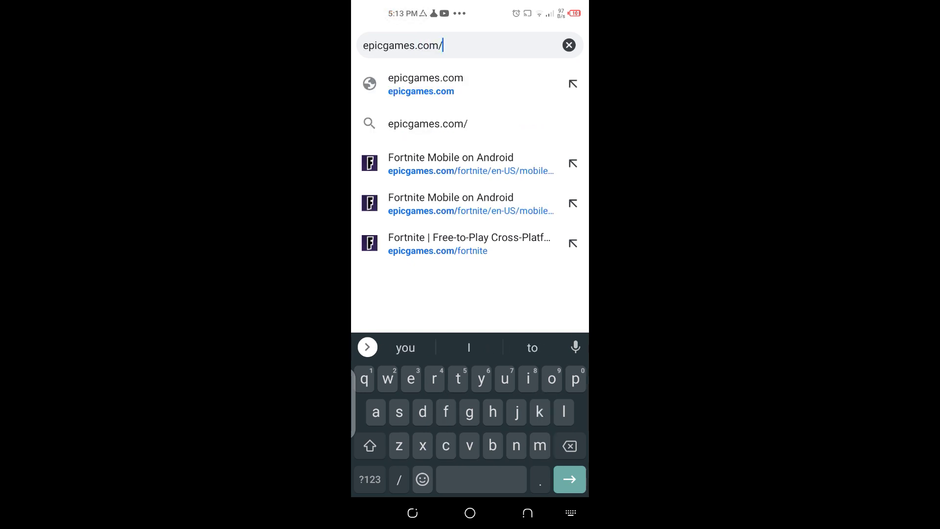
text(fort)
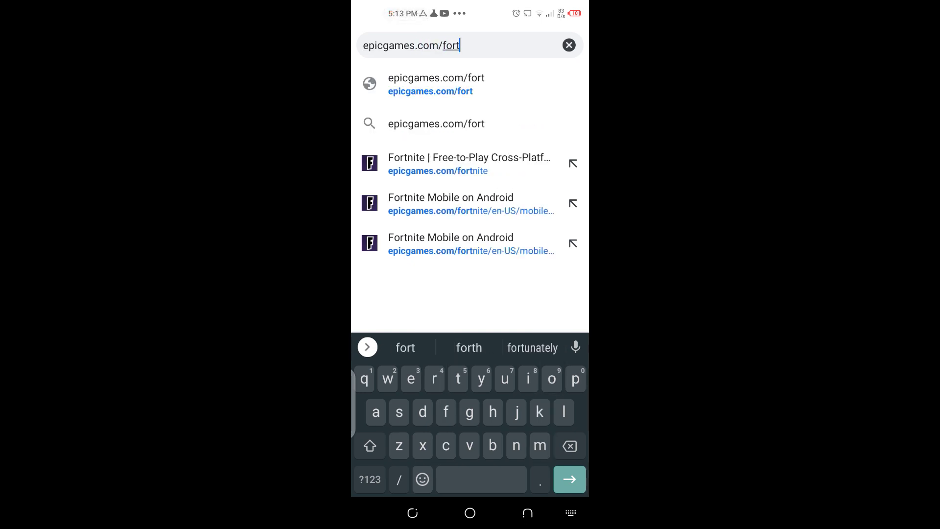
text(nite)
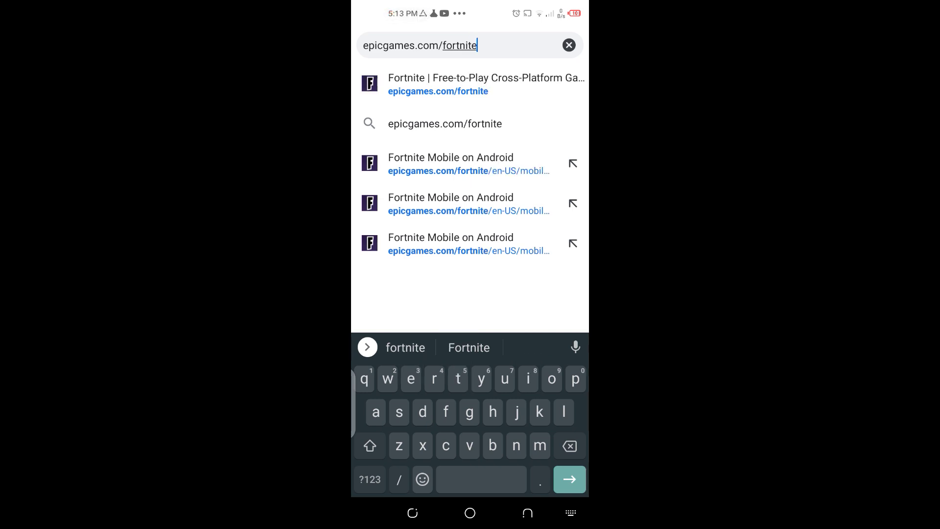
key(Return)
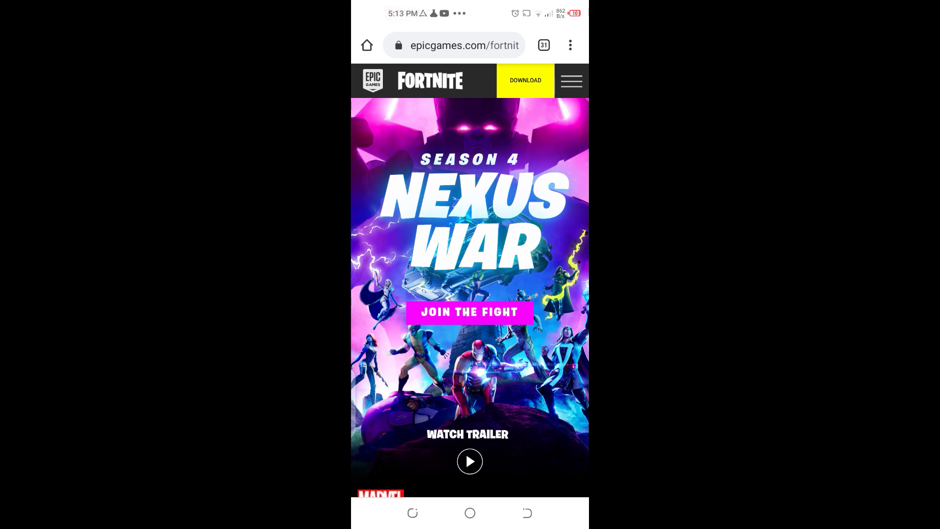
Scroll the Fortnite page and use the header's yellow DOWNLOAD button to fetch EpicGamesApp.apk
scroll(470, 264, down, 3)
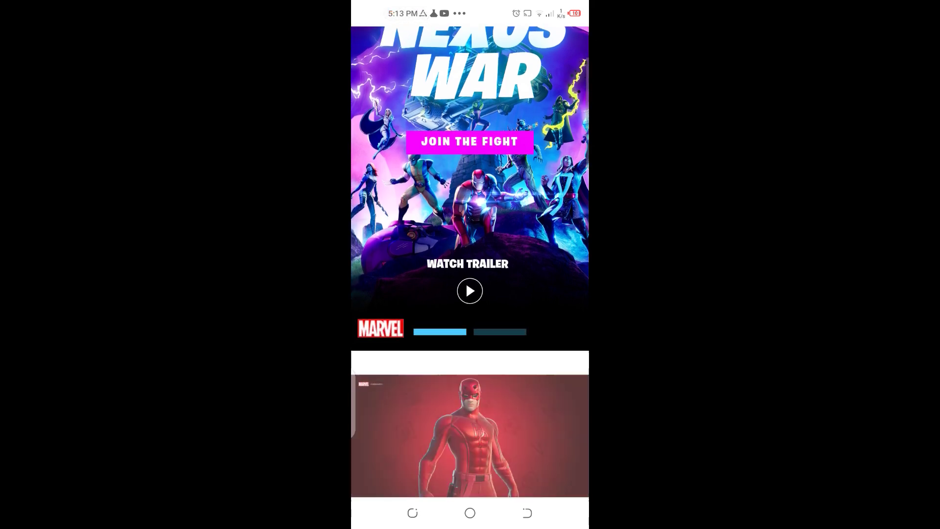
scroll(470, 264, down, 6)
scroll(470, 264, down, 1)
scroll(470, 264, up, 10)
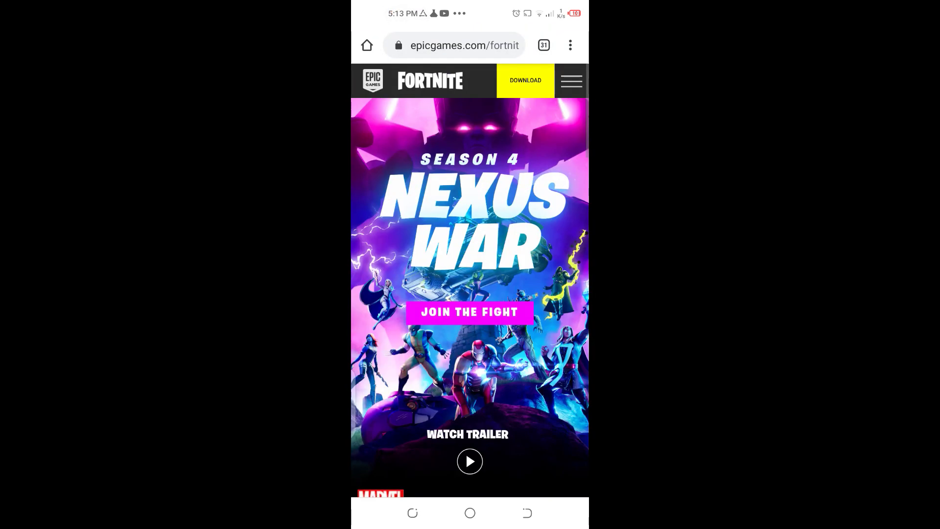
click(525, 80)
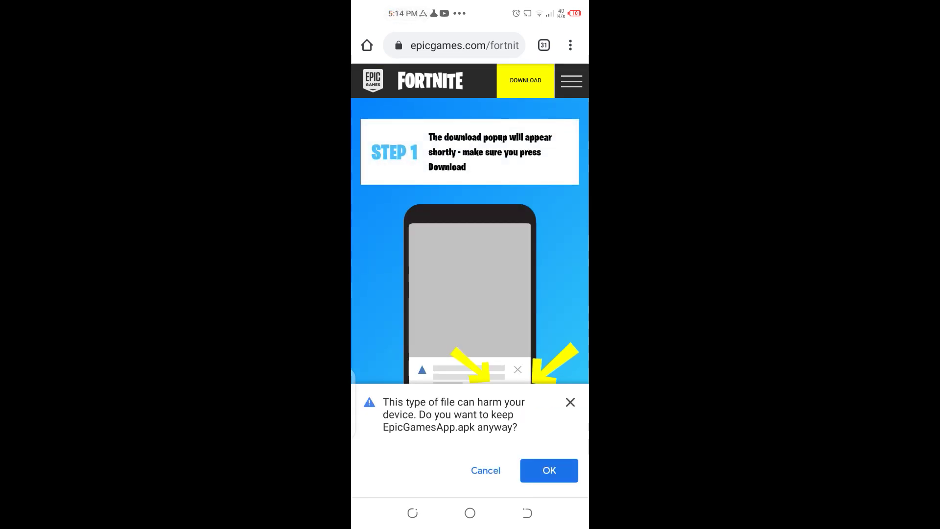
Accept the harmful-file warning with OK, keeping the 3.21 MB EpicGamesApp.apk
click(549, 470)
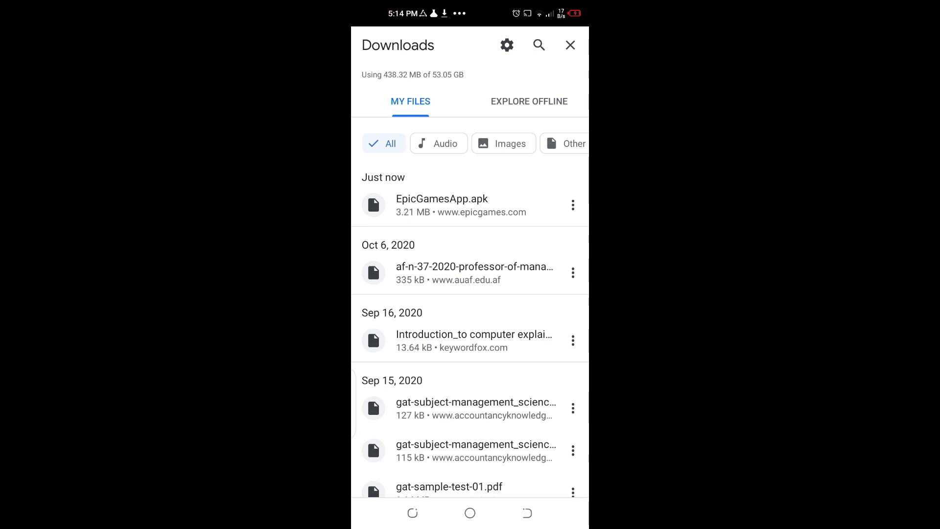
Search phone Settings for 'usb' and view Use USB for, showing No data transfer
click(469, 512)
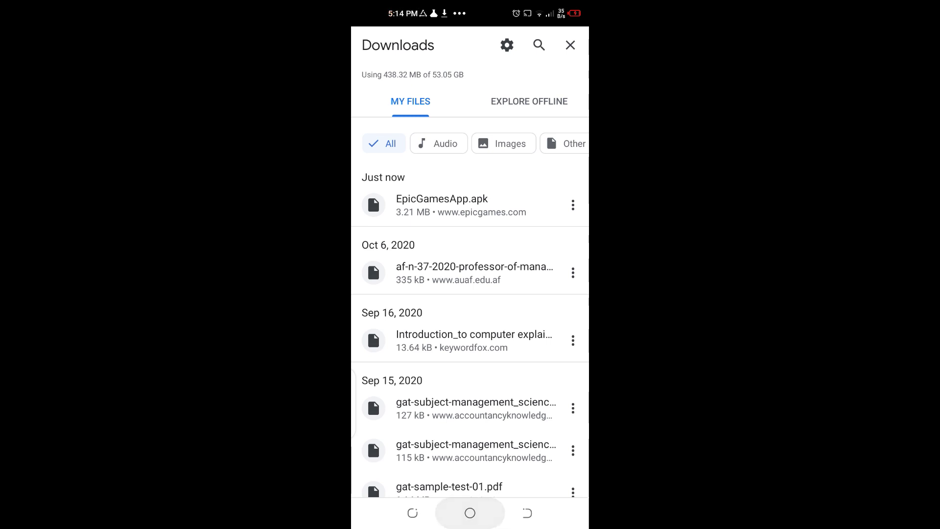
drag(470, 5, 470, 294)
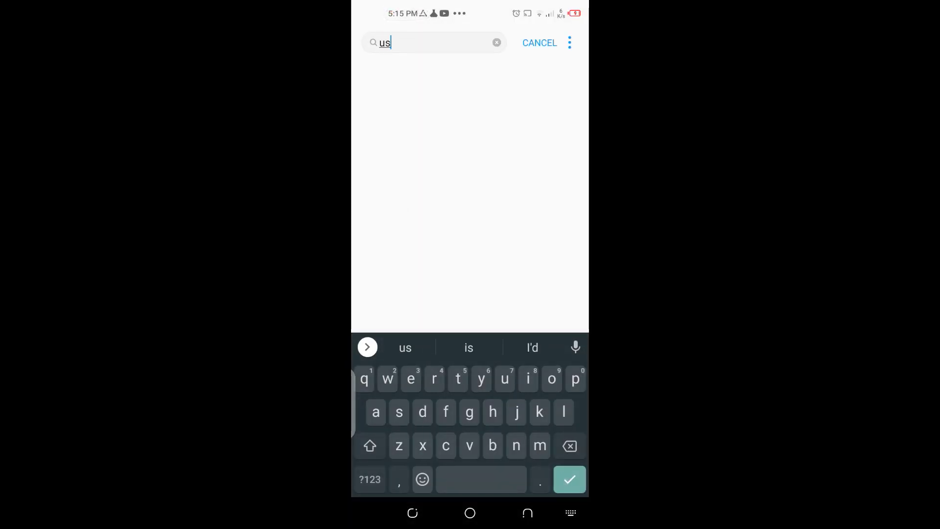
text(b f)
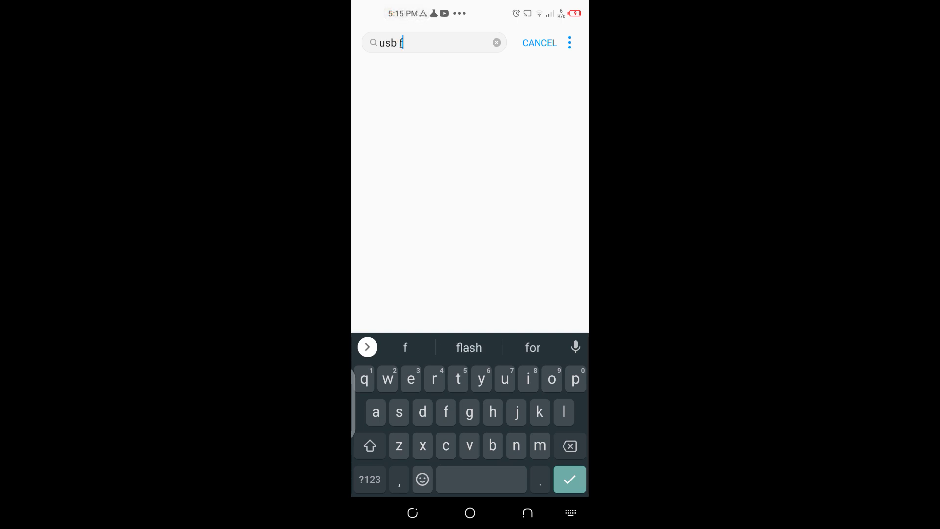
text(or)
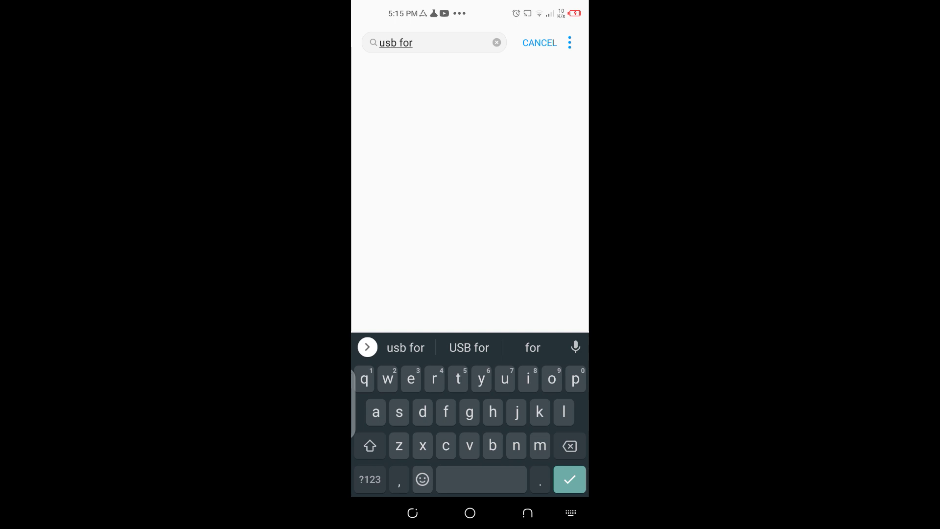
key(BackSpace)
key(BackSpace)
key(BackSpace)
key(BackSpace)
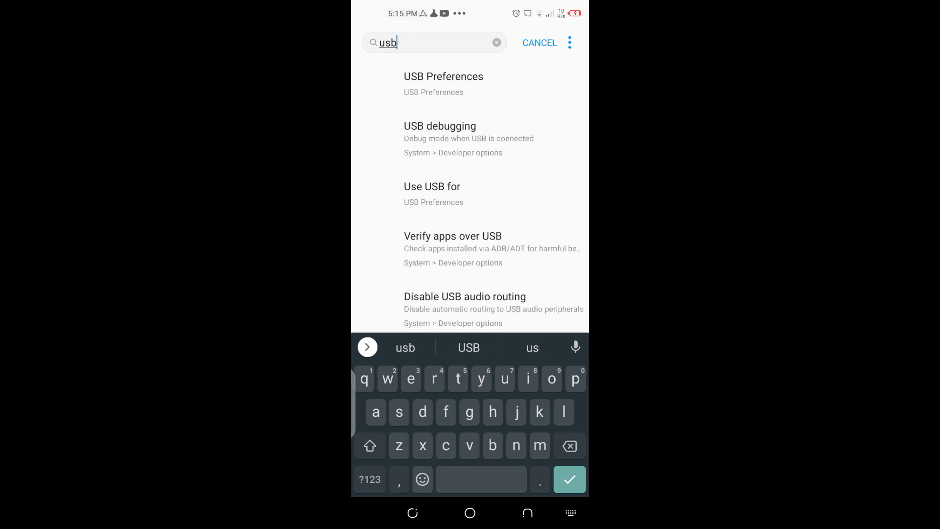
click(432, 193)
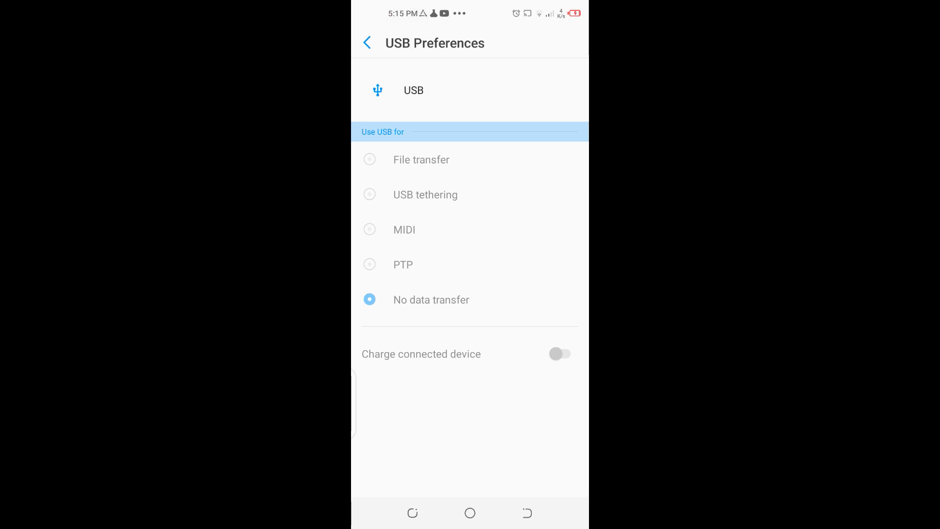
Back out of Settings to the phone's home screen
click(528, 512)
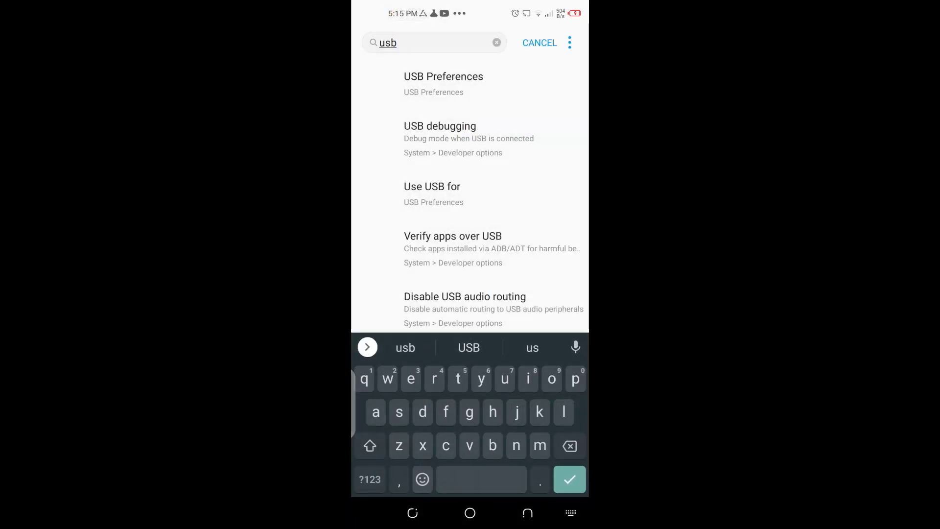
click(527, 512)
click(527, 513)
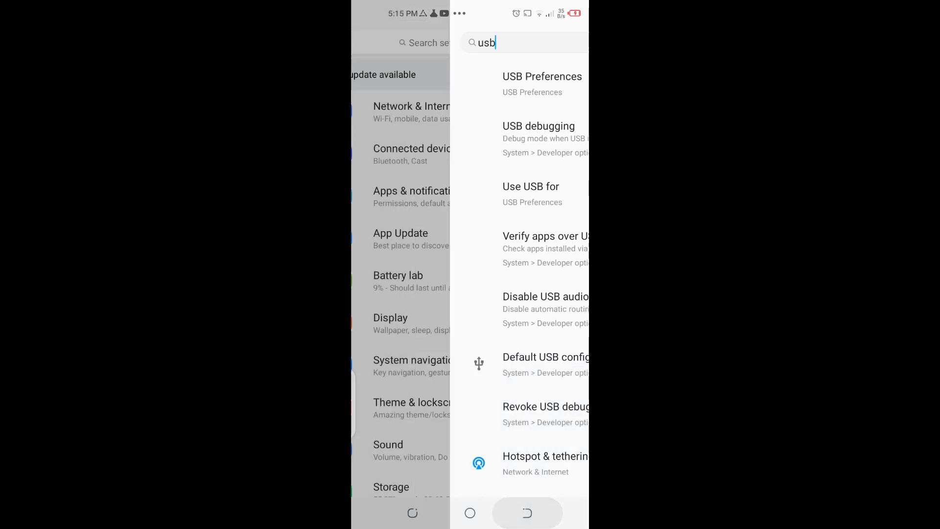
click(527, 513)
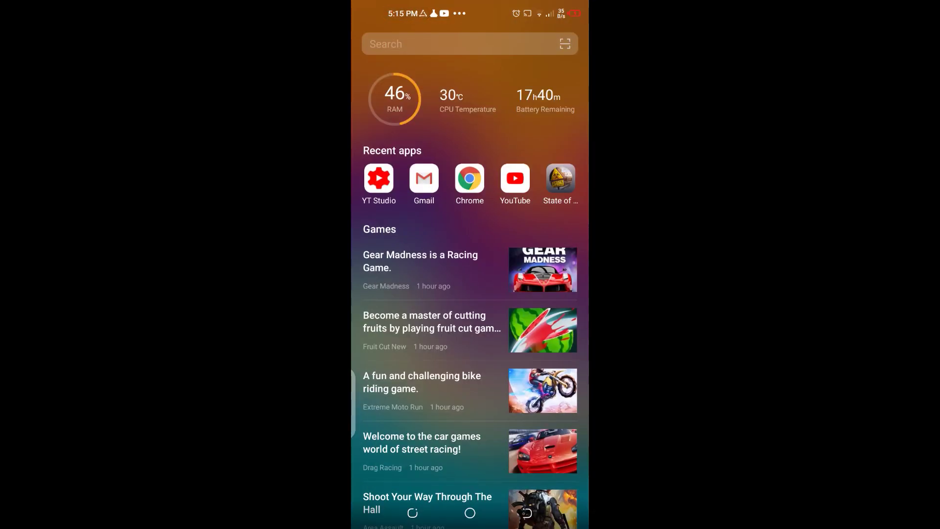